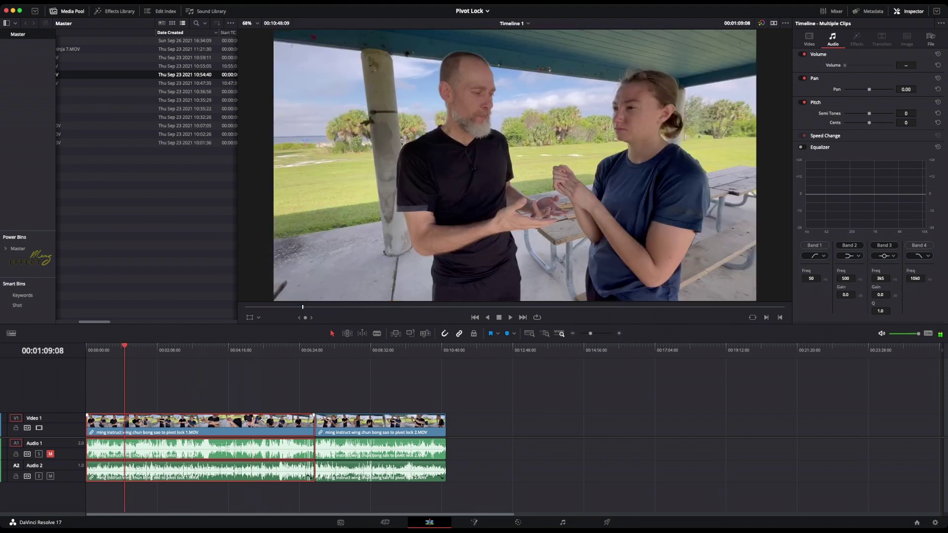
# Step: Check the selected timeline clips' metadata for their bit depth and return to the inspector
pyautogui.click(869, 11)
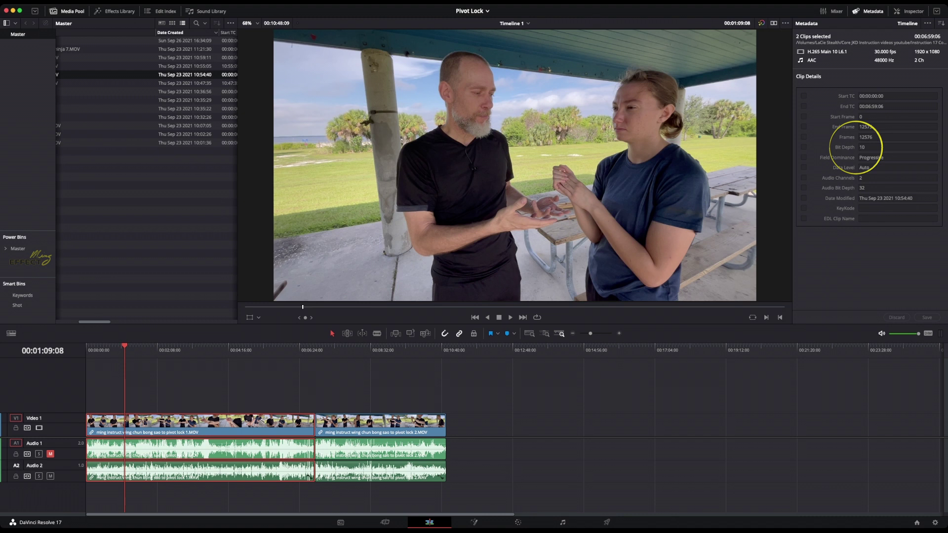
pyautogui.click(908, 11)
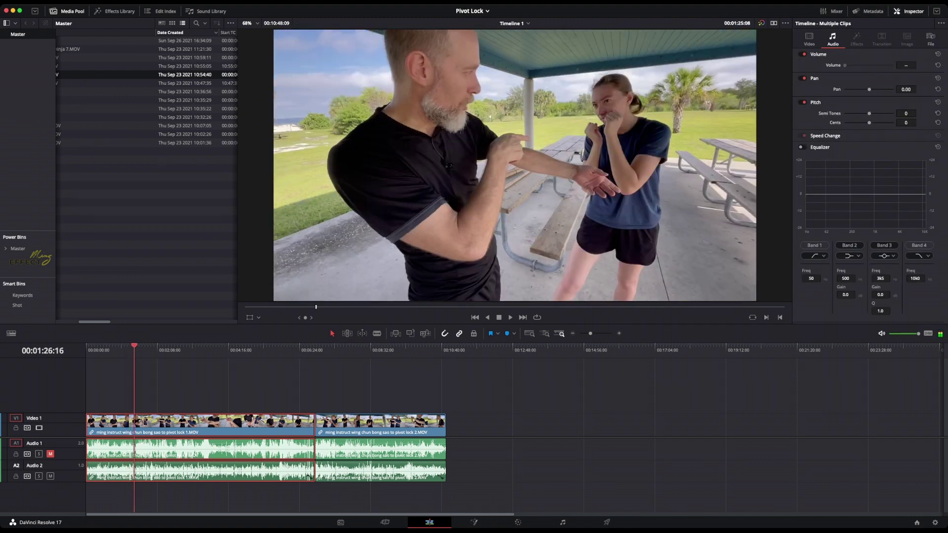
pyautogui.moveTo(135, 346); pyautogui.dragTo(134, 347)
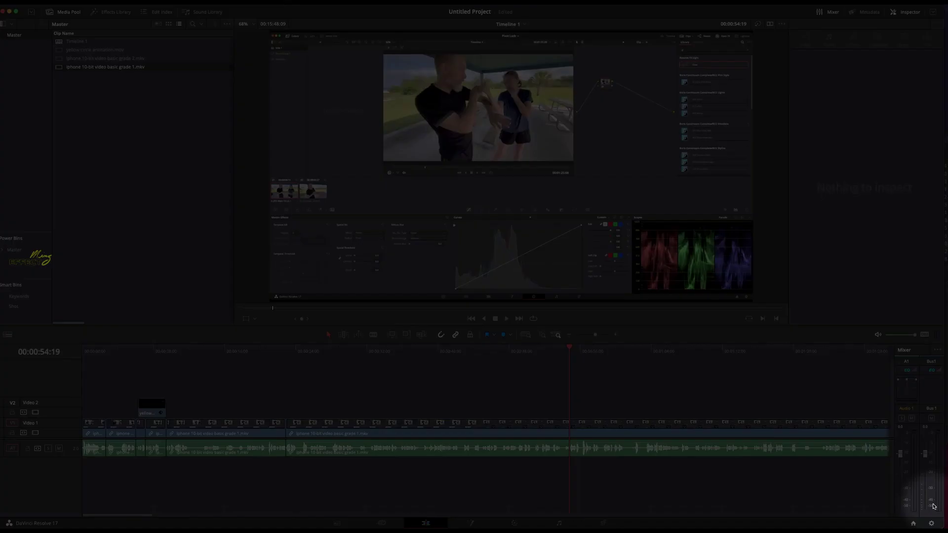
# Step: Set the project's color science to DaVinci YRGB Color Managed with the DaVinci Wide Gamut preset and save the settings
pyautogui.click(914, 520)
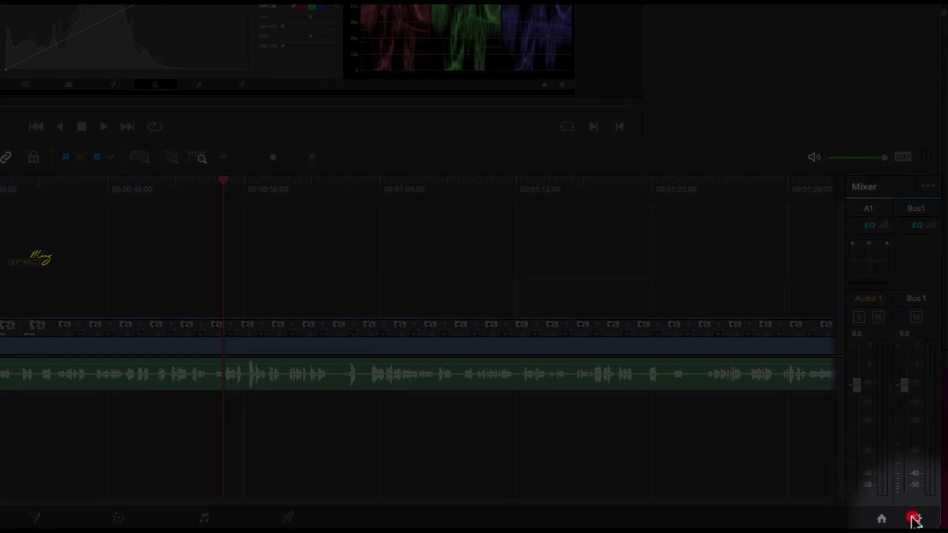
pyautogui.click(274, 66)
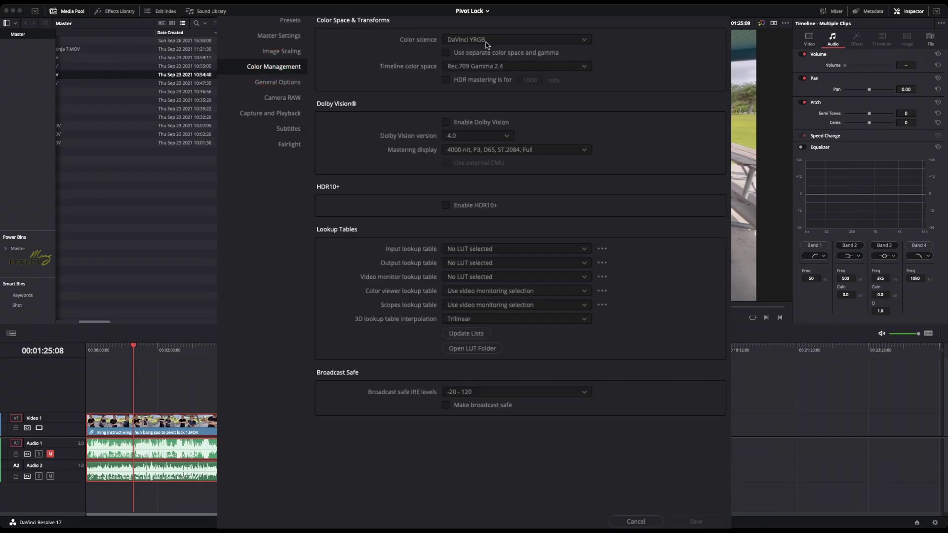
pyautogui.click(487, 39)
pyautogui.click(474, 64)
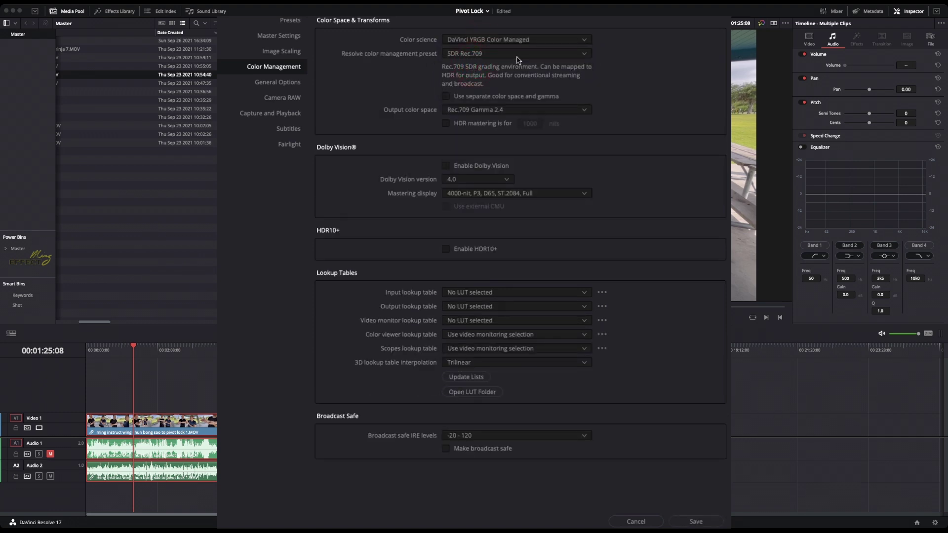
pyautogui.click(516, 56)
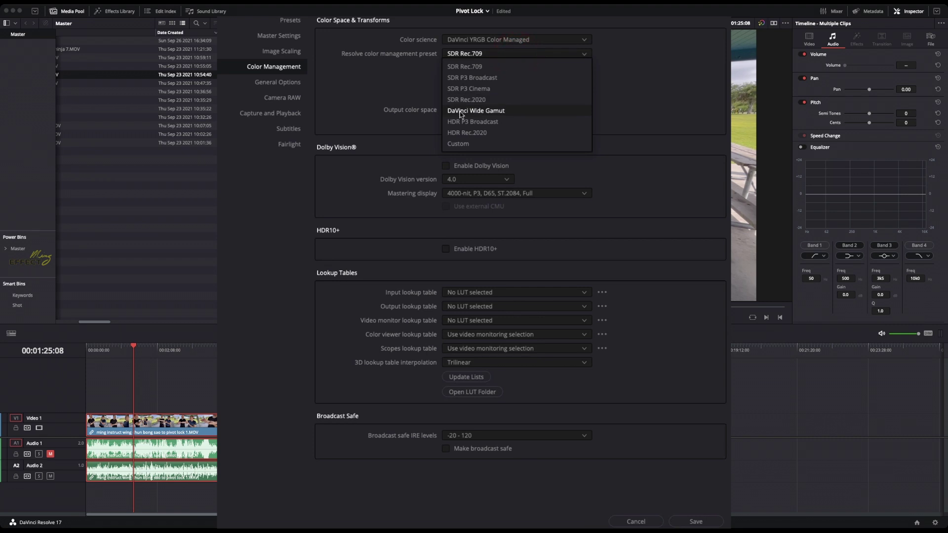
pyautogui.click(463, 111)
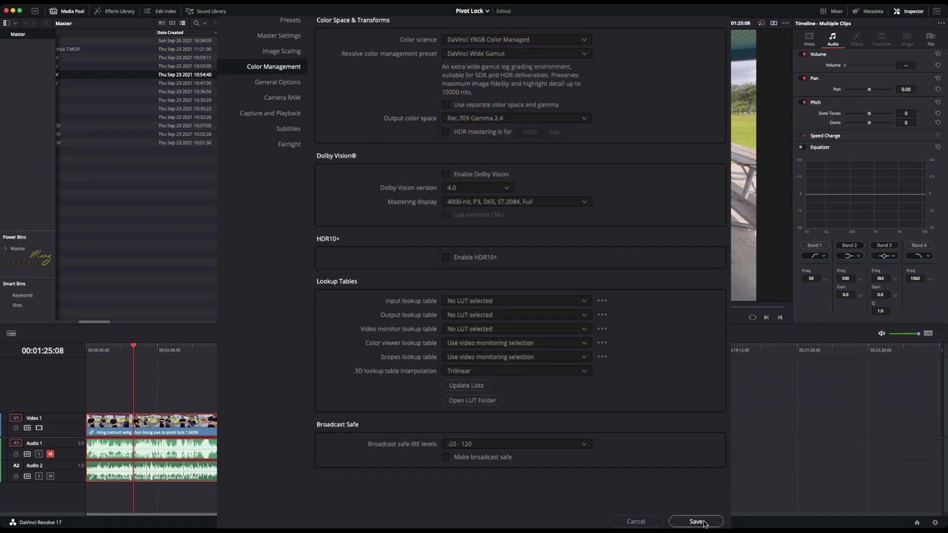
pyautogui.click(696, 522)
# Step: Raise the first clip's lift to 0.01 on node 01 in the color workspace and add two serial nodes after it
pyautogui.click(518, 522)
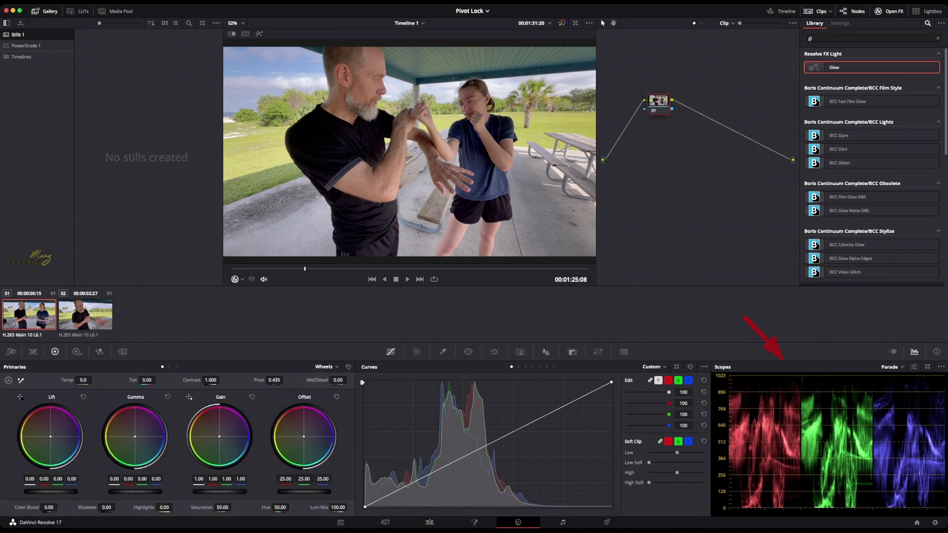
pyautogui.moveTo(50, 492); pyautogui.dragTo(57, 491)
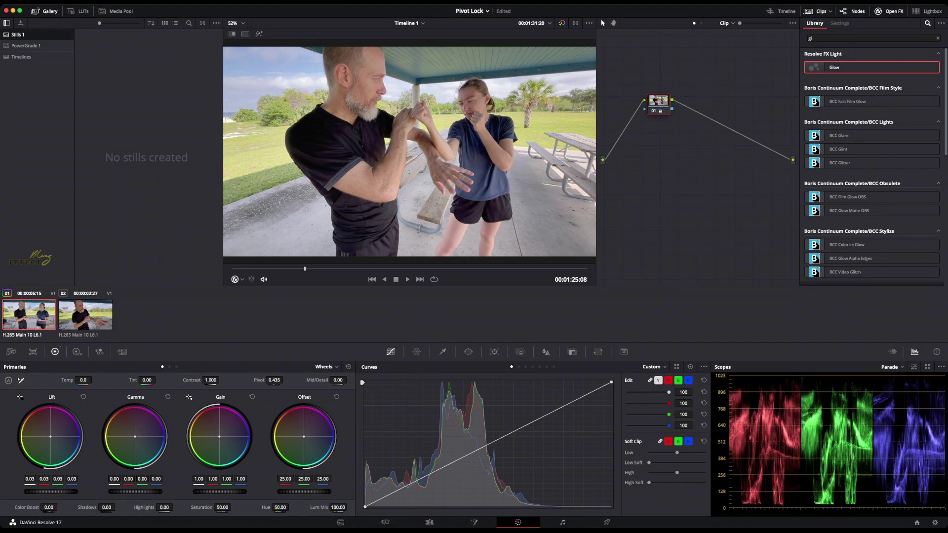
pyautogui.moveTo(50, 492); pyautogui.dragTo(45, 492)
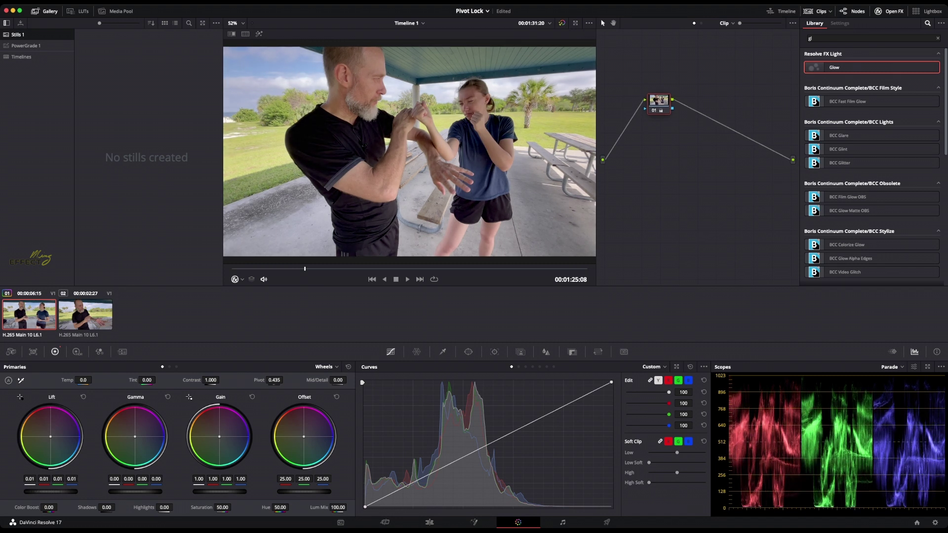
pyautogui.hotkey('alt', 's')
pyautogui.hotkey('alt', 's')
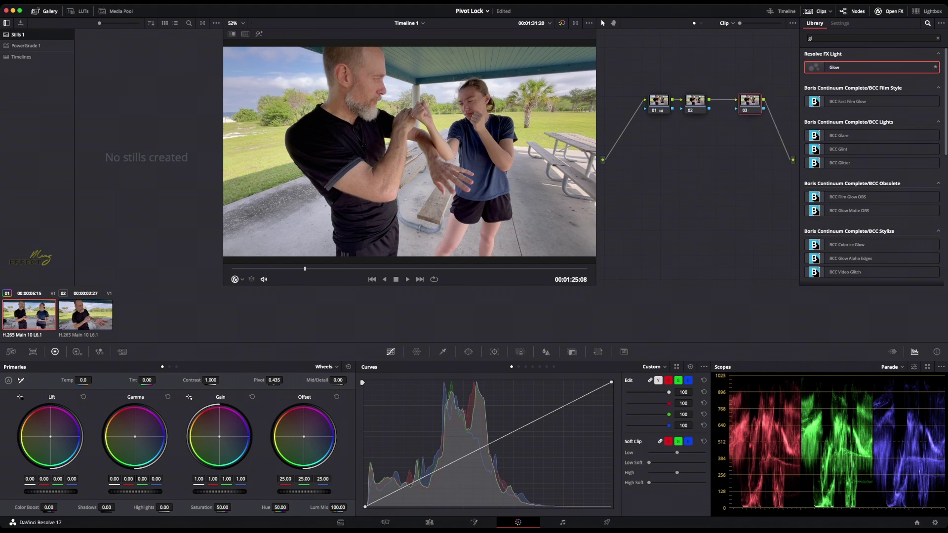
# Step: Find the Resolve FX Glow effect, apply it to node 03 with opacity 0.128, and disable the node
pyautogui.click(813, 39)
pyautogui.press('BackSpace')
pyautogui.press('BackSpace')
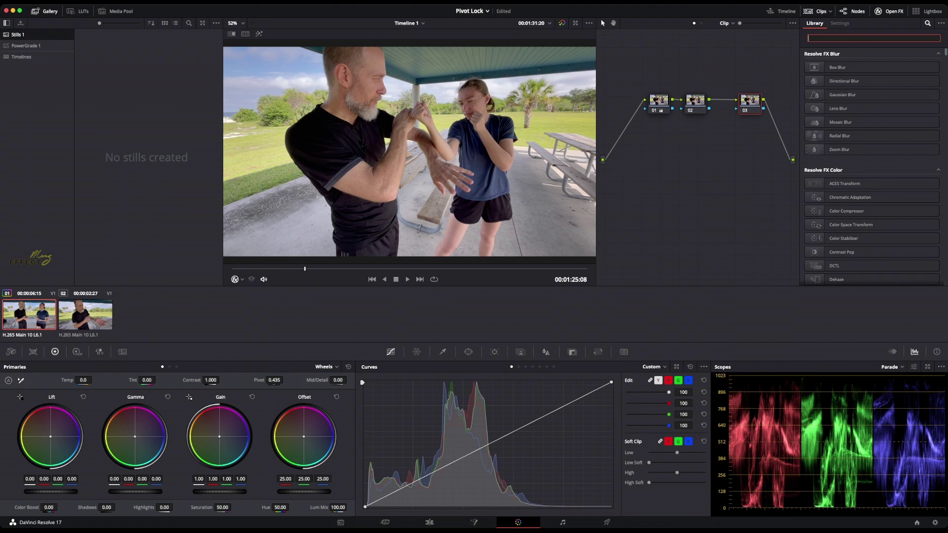
pyautogui.write('gl')
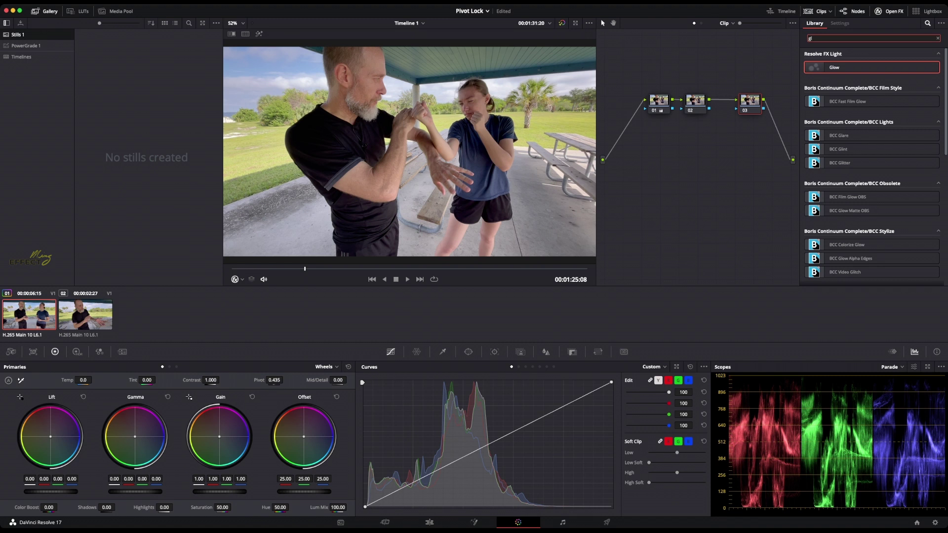
pyautogui.click(872, 67)
pyautogui.moveTo(871, 67); pyautogui.dragTo(750, 101)
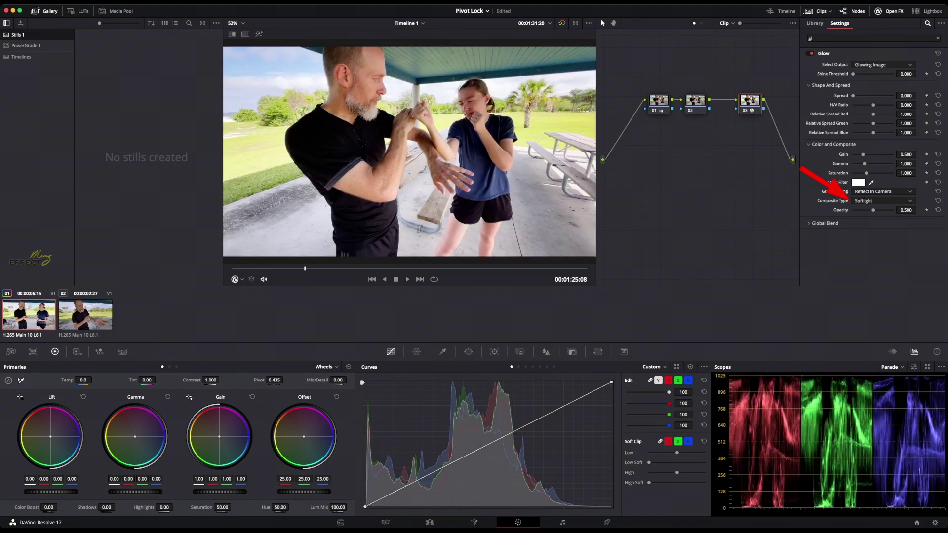
pyautogui.moveTo(873, 211); pyautogui.dragTo(858, 211)
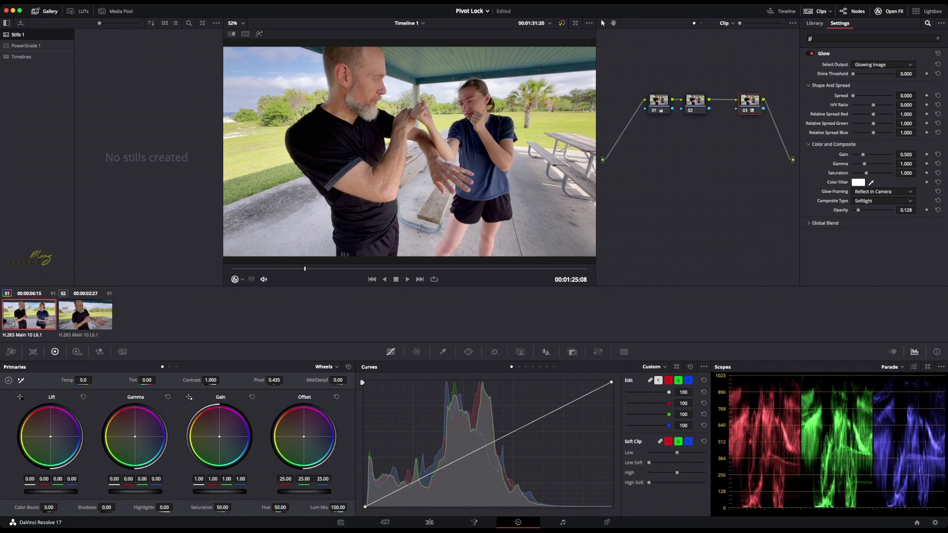
pyautogui.hotkey('ctrl', 'd')
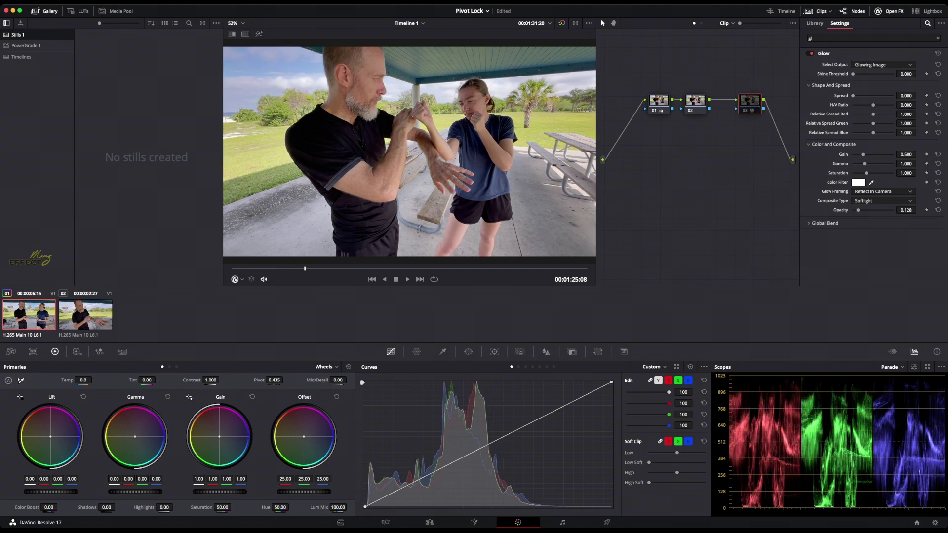
# Step: On node 01, set saturation to 54.80 and gain to 1.06, lower gamma very slightly, and save the project
pyautogui.click(659, 101)
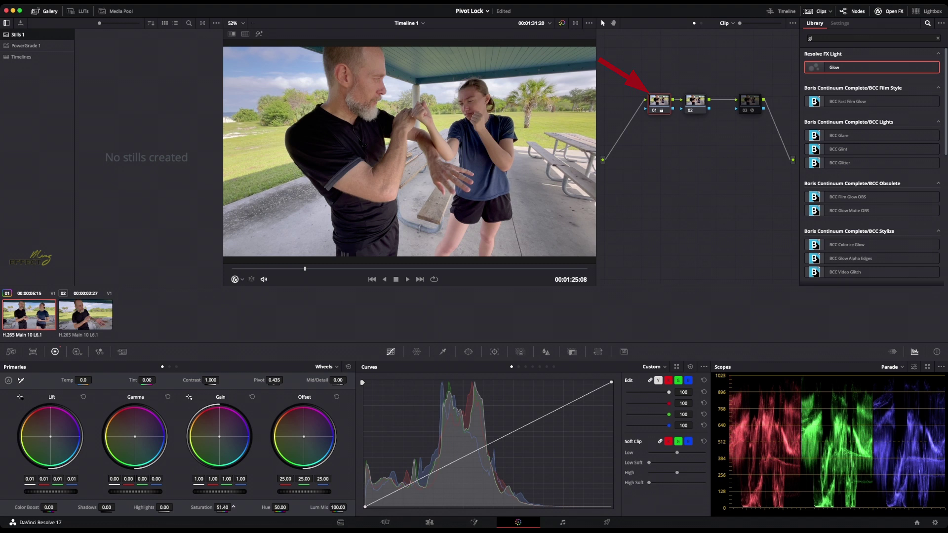
pyautogui.moveTo(222, 508); pyautogui.dragTo(234, 507)
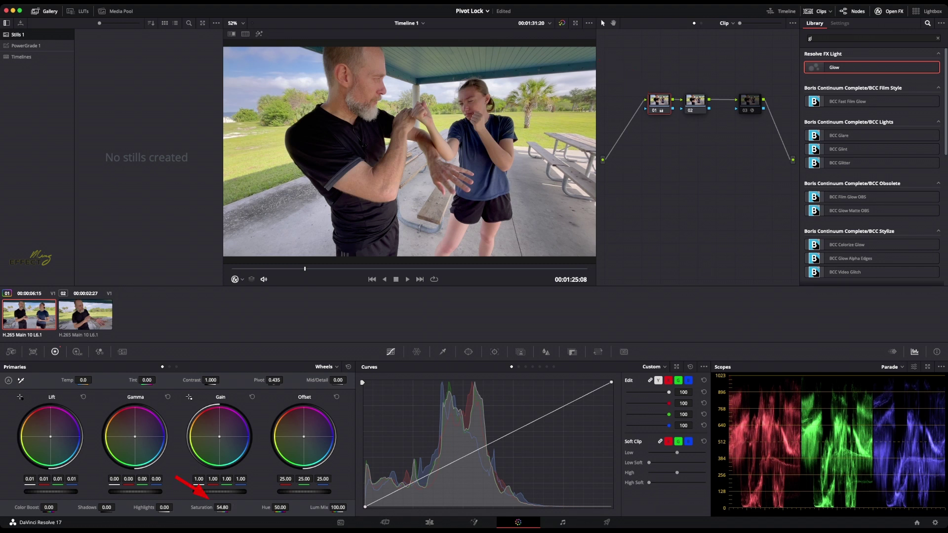
pyautogui.moveTo(219, 492); pyautogui.dragTo(233, 492)
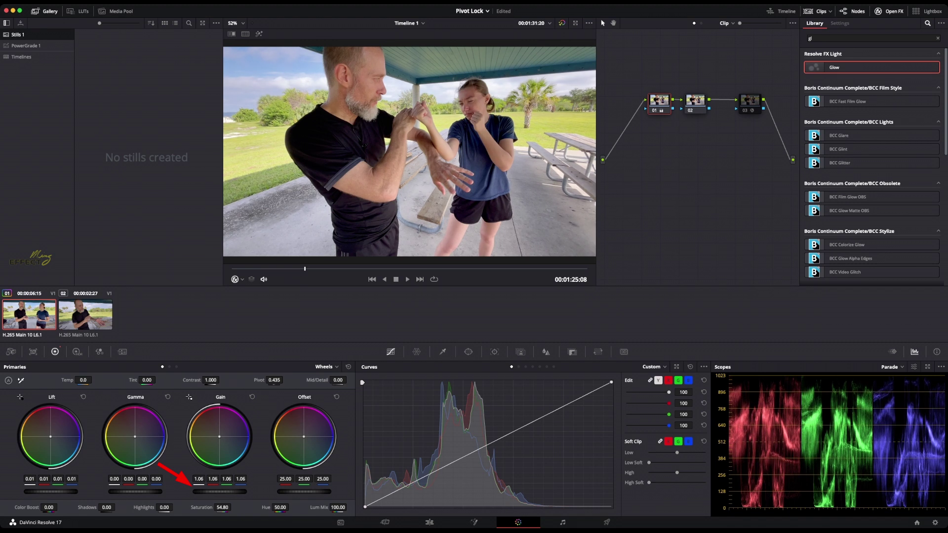
pyautogui.press('super+s')
pyautogui.moveTo(135, 492); pyautogui.dragTo(132, 492)
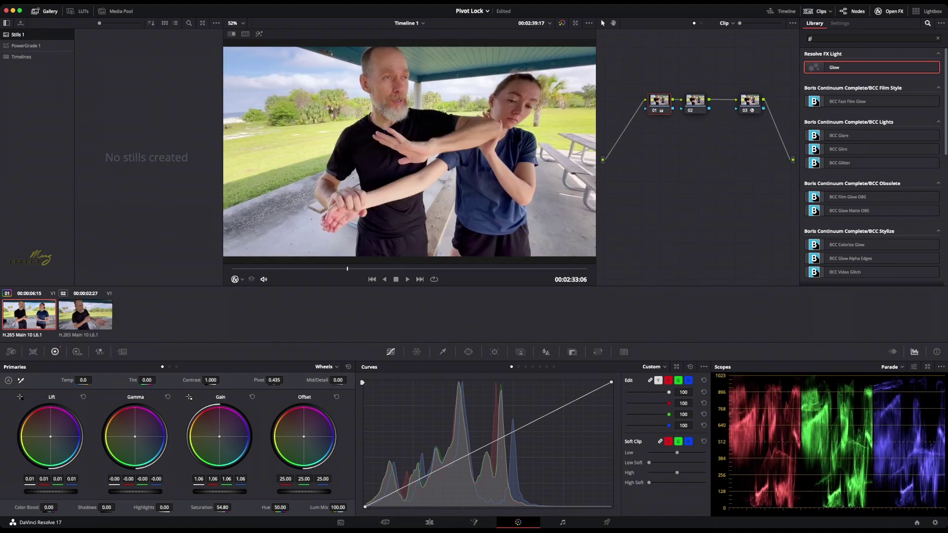
# Step: Space nodes 01 and 02 evenly apart in the node graph
pyautogui.moveTo(319, 269); pyautogui.dragTo(305, 269)
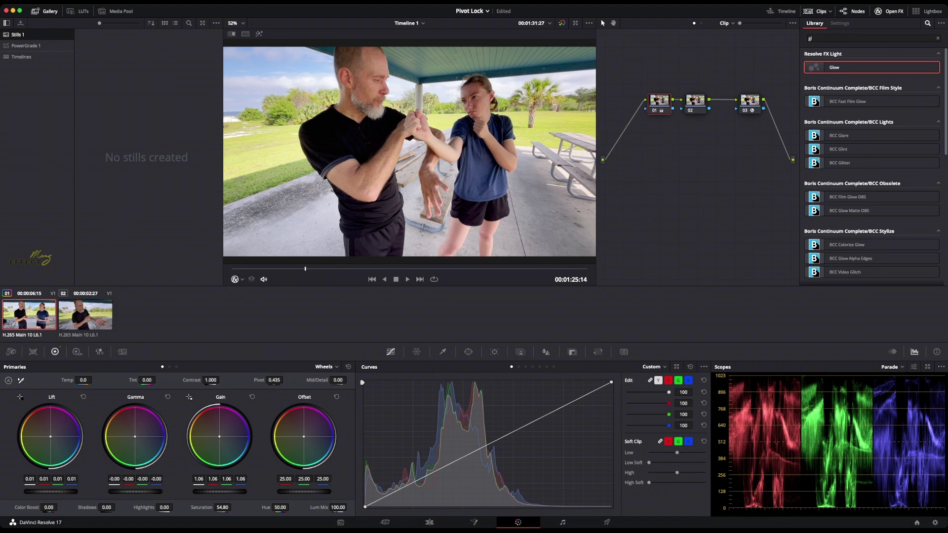
pyautogui.moveTo(659, 103); pyautogui.dragTo(700, 101)
pyautogui.click(651, 101)
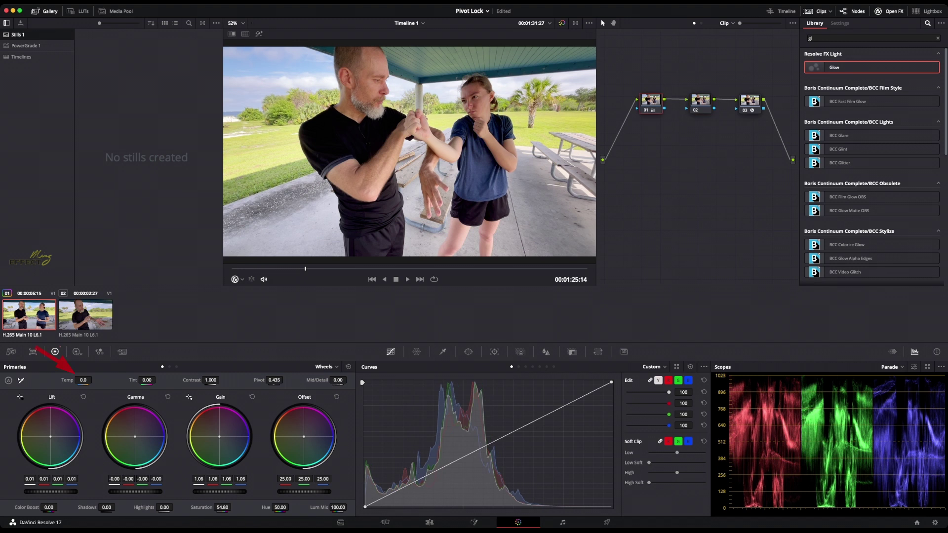
# Step: On node 02, set the temperature to -190, color boost to 6.50 and saturation to 49.00
pyautogui.click(700, 102)
pyautogui.moveTo(83, 380)
pyautogui.mouseDown()
pyautogui.moveTo(70, 380)
pyautogui.moveTo(96, 380)
pyautogui.mouseUp()
pyautogui.moveTo(92, 380); pyautogui.dragTo(96, 380)
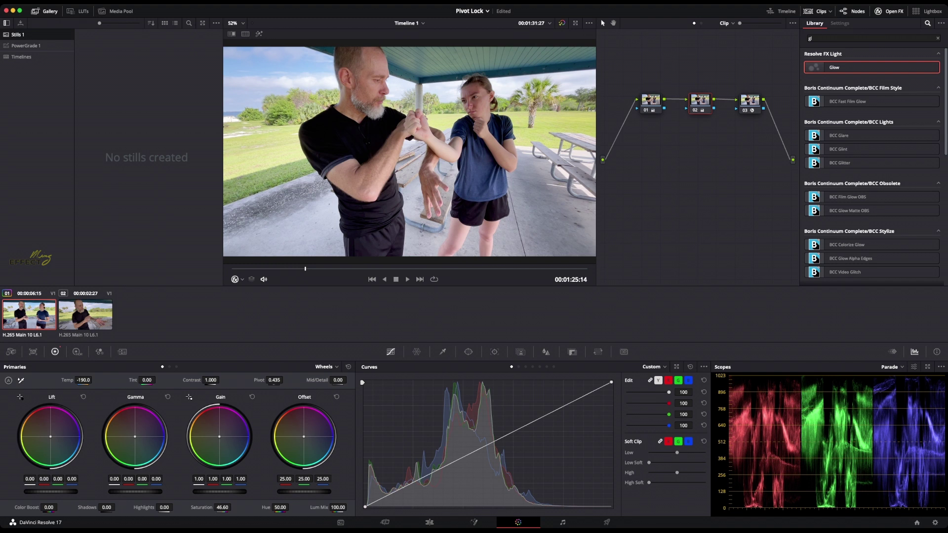
pyautogui.moveTo(49, 508); pyautogui.dragTo(44, 508)
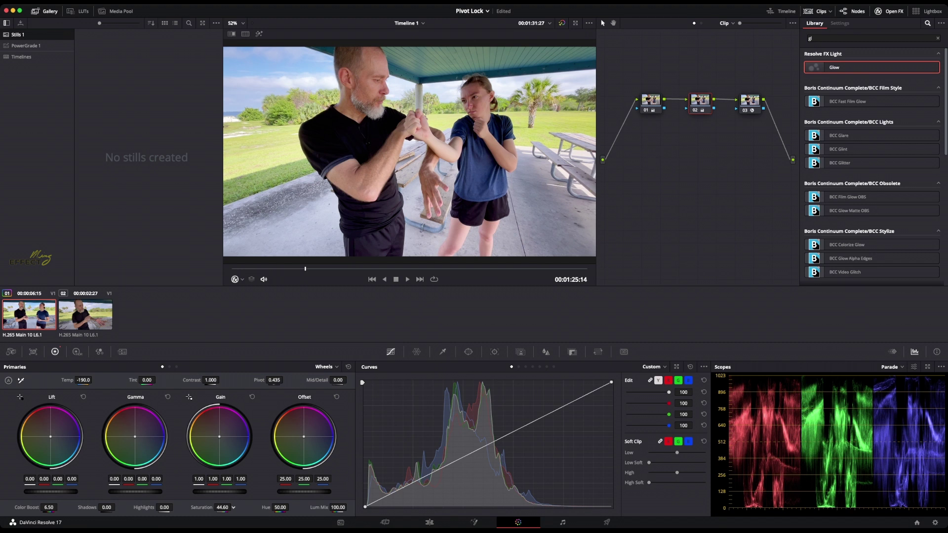
pyautogui.moveTo(223, 507); pyautogui.dragTo(232, 507)
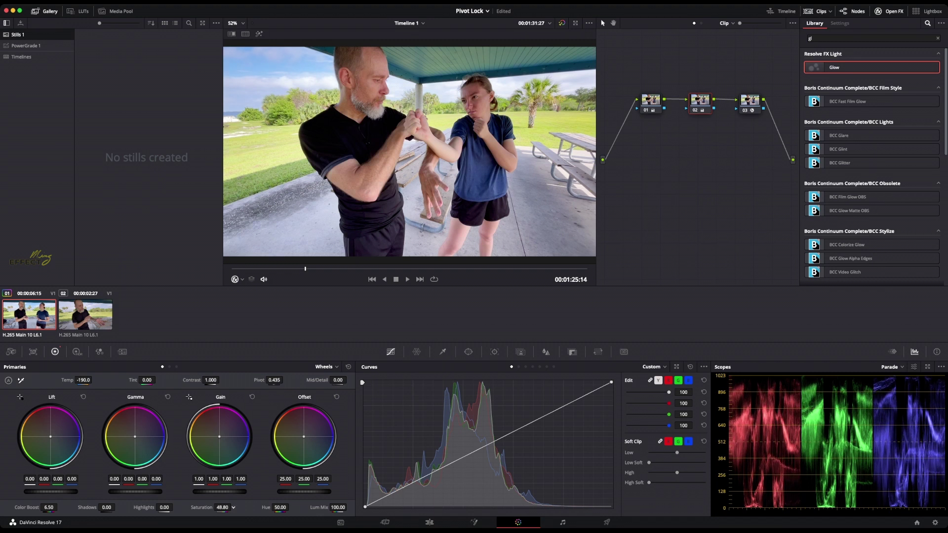
# Step: Compare the image with and without individual grading nodes on a frame further into the first clip
pyautogui.moveTo(305, 269)
pyautogui.mouseDown()
pyautogui.moveTo(508, 269)
pyautogui.moveTo(324, 269)
pyautogui.mouseUp()
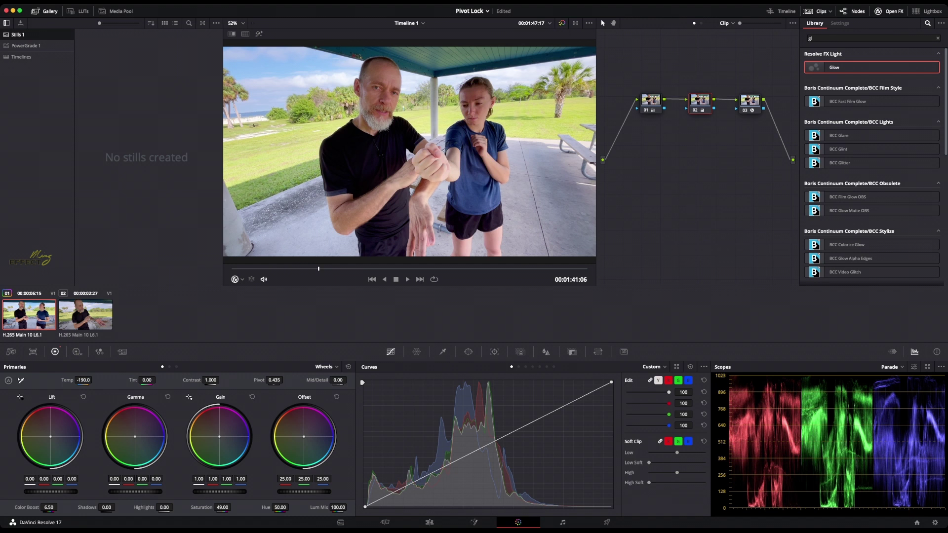
pyautogui.click(744, 110)
pyautogui.hotkey('ctrl', 'd')
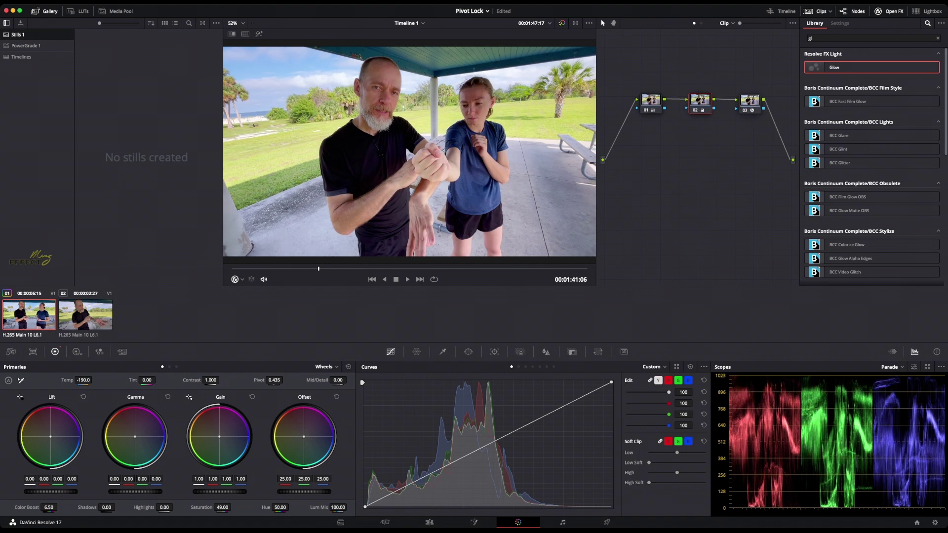
pyautogui.hotkey('ctrl', 'd')
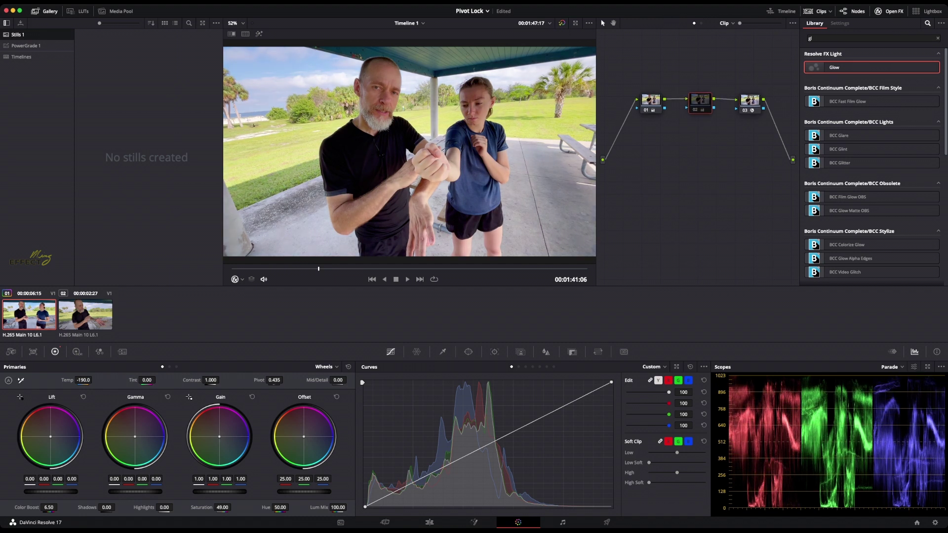
pyautogui.hotkey('ctrl', 'd')
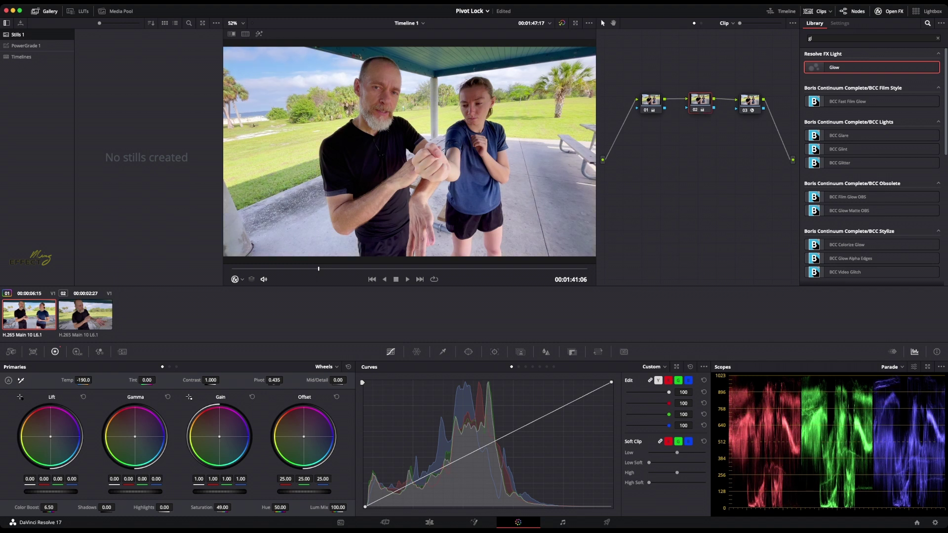
pyautogui.click(646, 110)
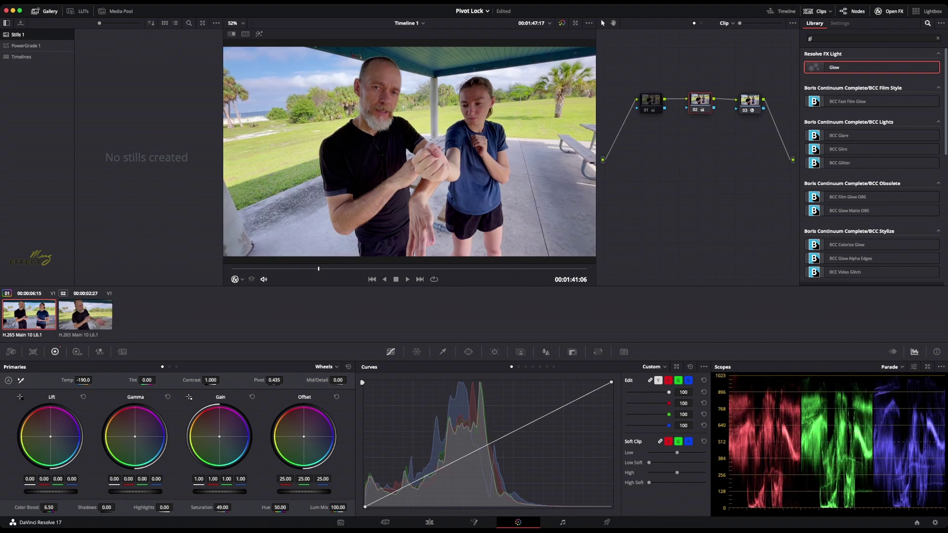
pyautogui.hotkey('ctrl', 'd')
# Step: Apply the first clip's grade to the second clip and check it on a frame further in
pyautogui.click(85, 315)
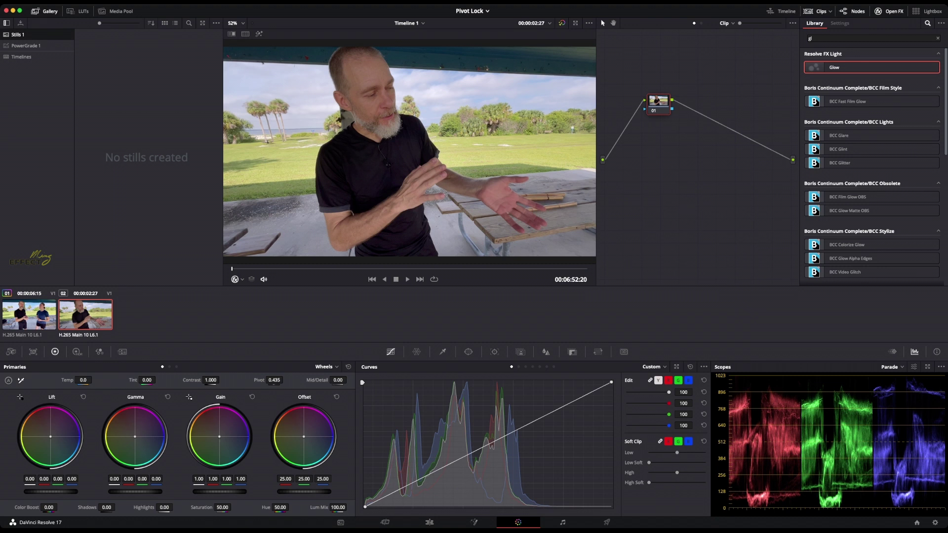
pyautogui.press('=')
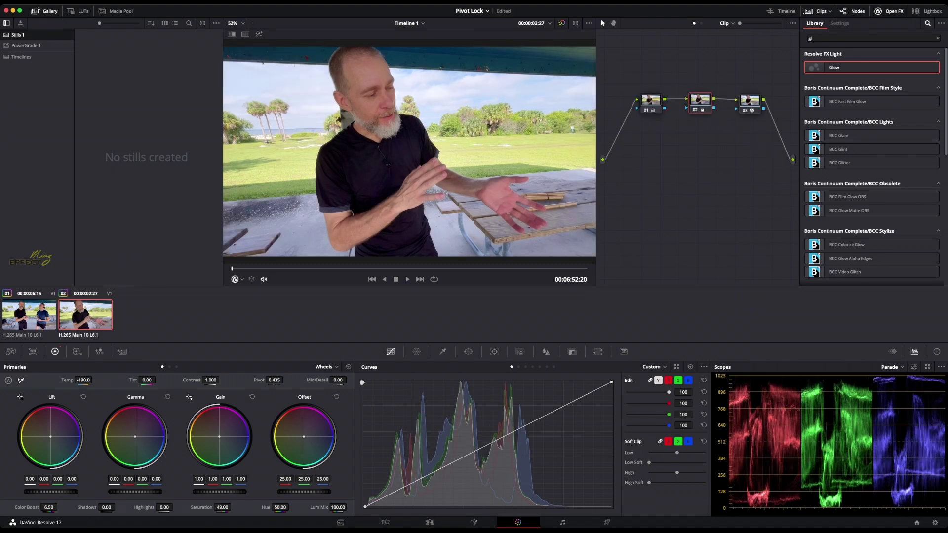
pyautogui.moveTo(232, 270); pyautogui.dragTo(369, 269)
# Step: Save a still of the graded first clip to the gallery and return to the second clip
pyautogui.hotkey('ctrl', 'alt', 'g')
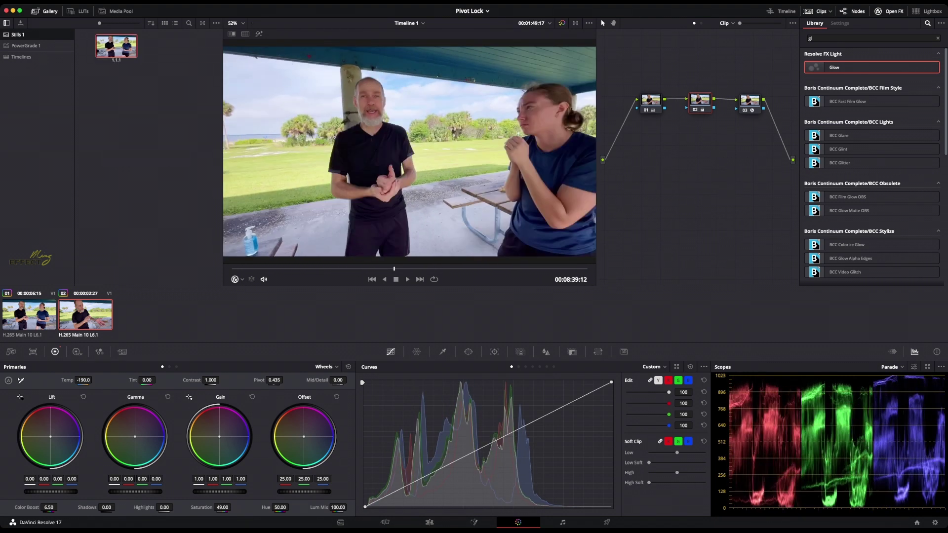
pyautogui.click(29, 315)
pyautogui.click(85, 315)
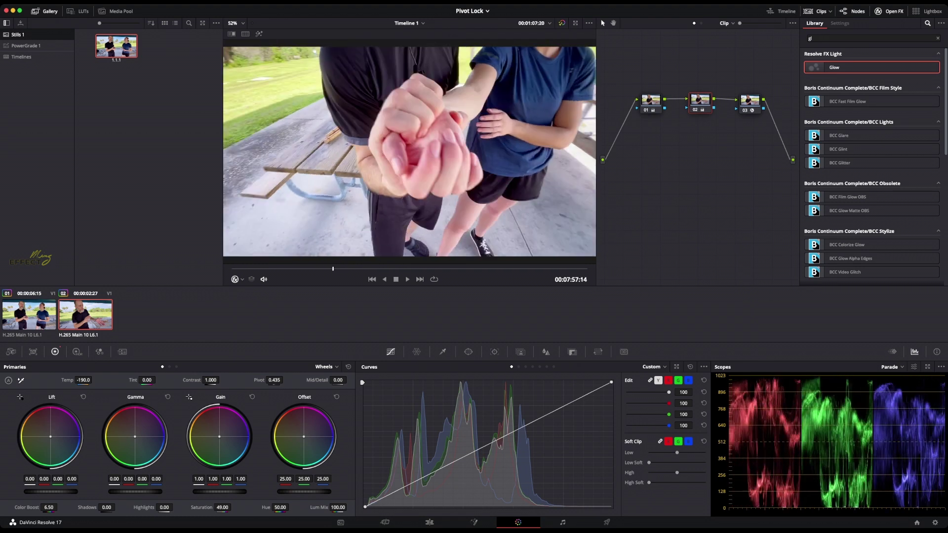
# Step: On the first clip, insert a serial node labelled WB after node 01 and place it below the node row
pyautogui.click(30, 315)
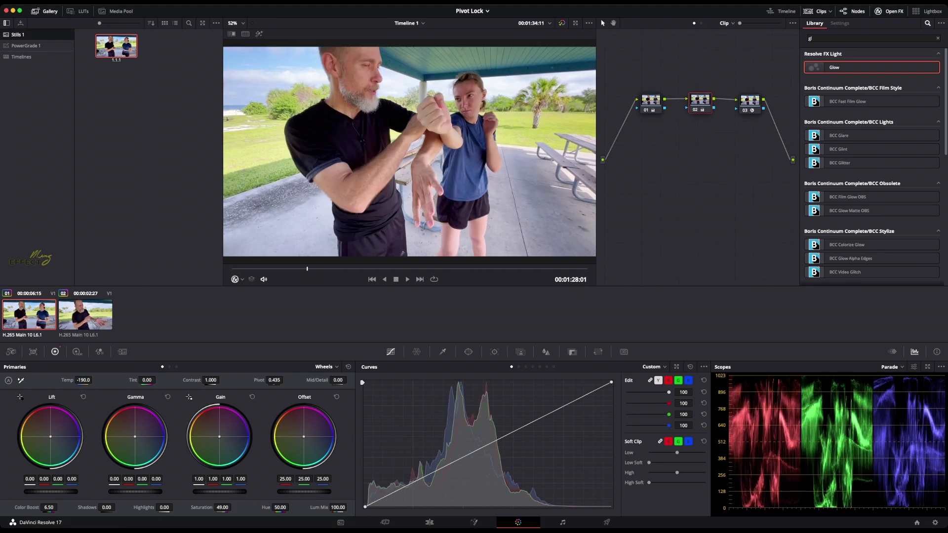
pyautogui.moveTo(651, 101); pyautogui.dragTo(634, 101)
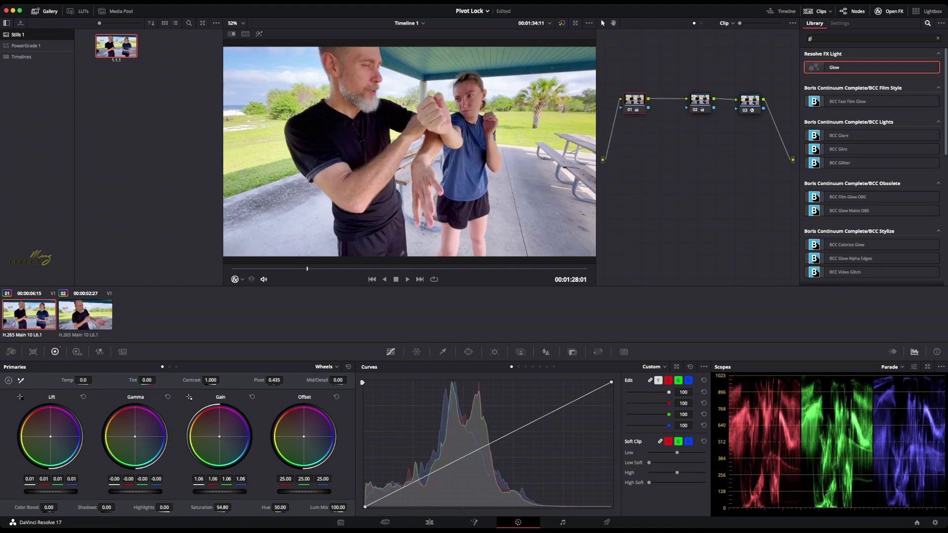
pyautogui.hotkey('alt', 's')
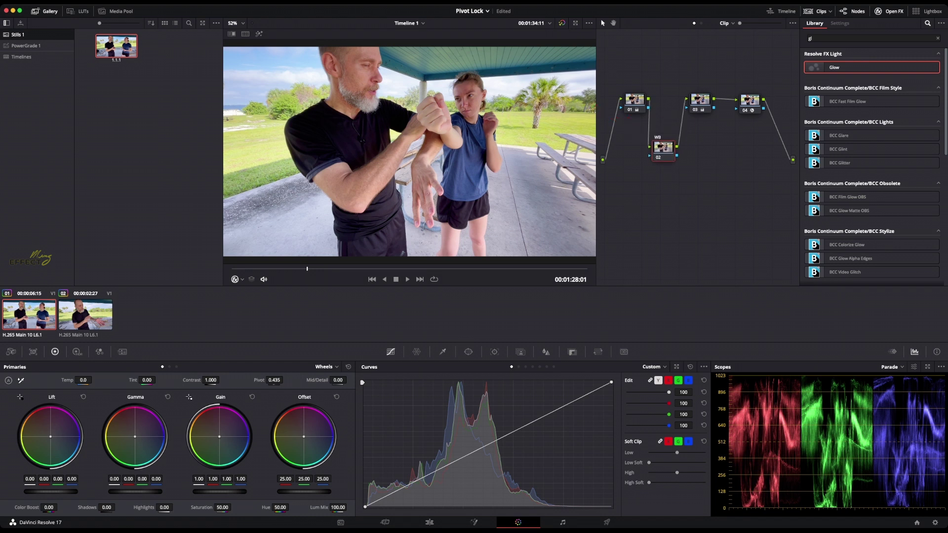
pyautogui.moveTo(663, 150); pyautogui.dragTo(662, 151)
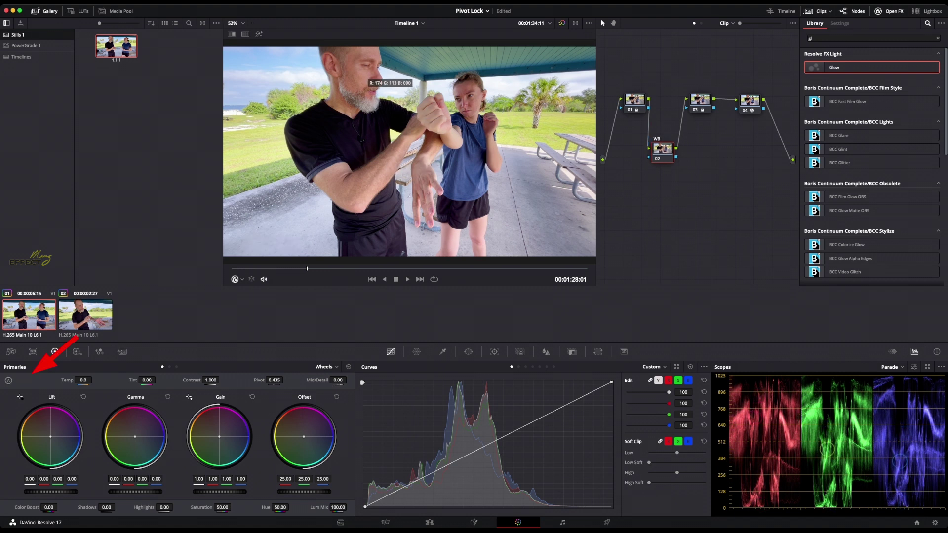
# Step: White-balance the WB node, adjust temperature to -351.2 and tint to -6.42, and compare the image with the node off and on
pyautogui.click(429, 106)
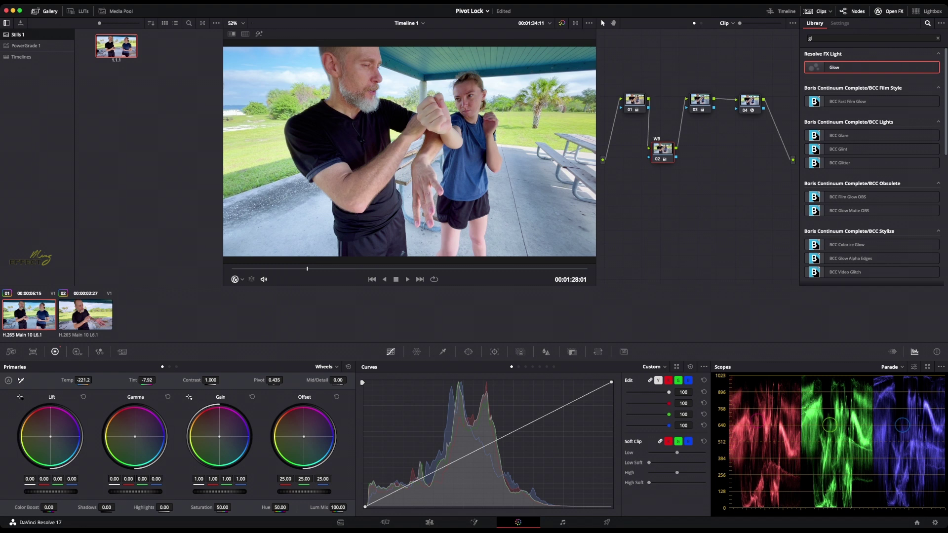
pyautogui.moveTo(85, 380); pyautogui.dragTo(78, 380)
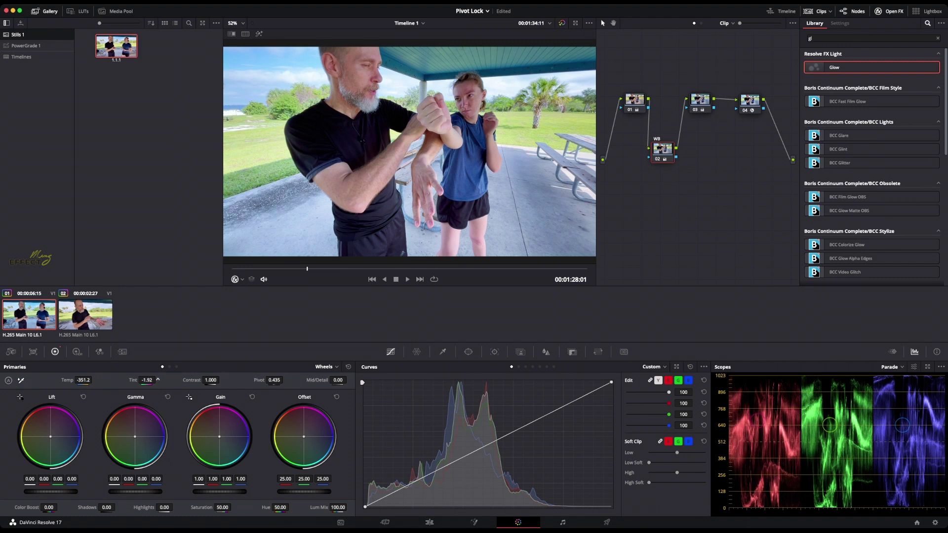
pyautogui.moveTo(158, 380); pyautogui.dragTo(159, 380)
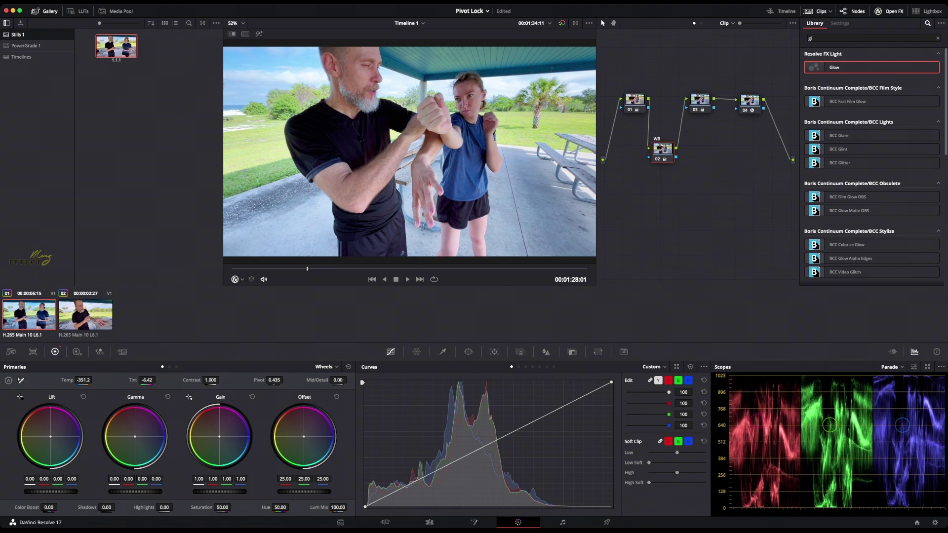
pyautogui.press('super+d')
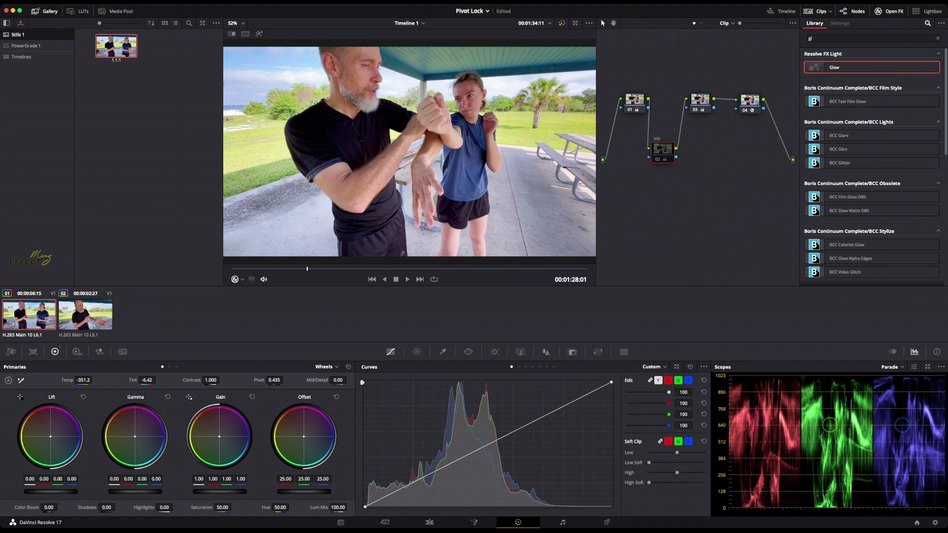
pyautogui.press('super+d')
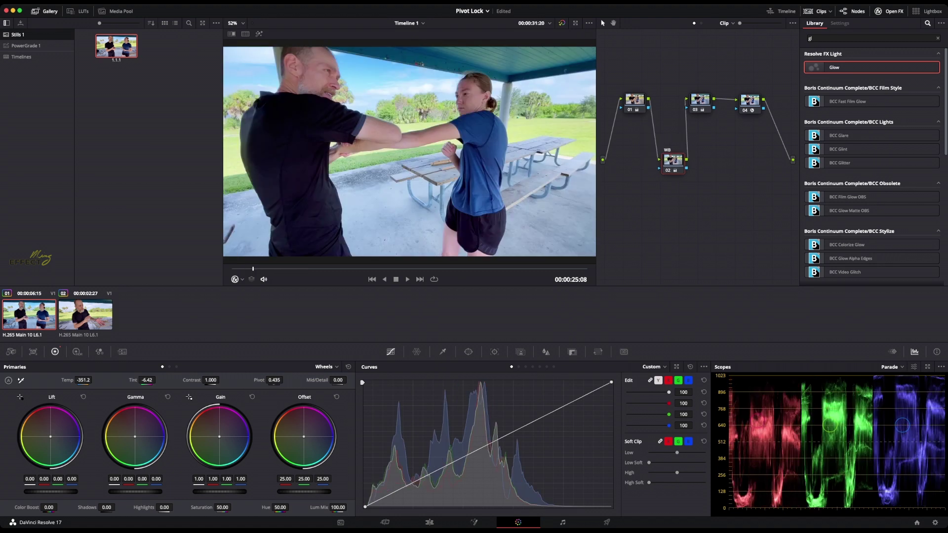
# Step: Add a serial node after the WB node and set its temperature to 160
pyautogui.moveTo(673, 160); pyautogui.dragTo(664, 160)
pyautogui.hotkey('alt', 's')
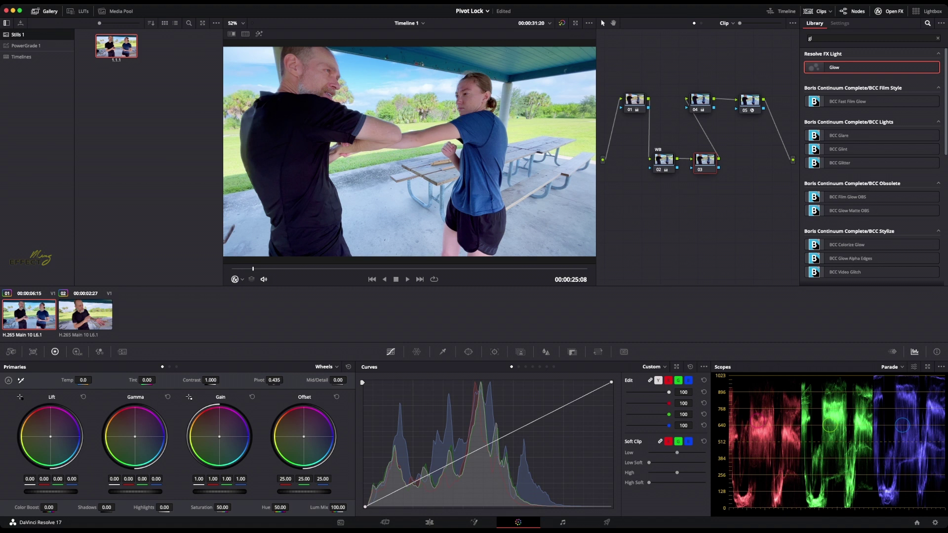
pyautogui.moveTo(83, 381); pyautogui.dragTo(94, 379)
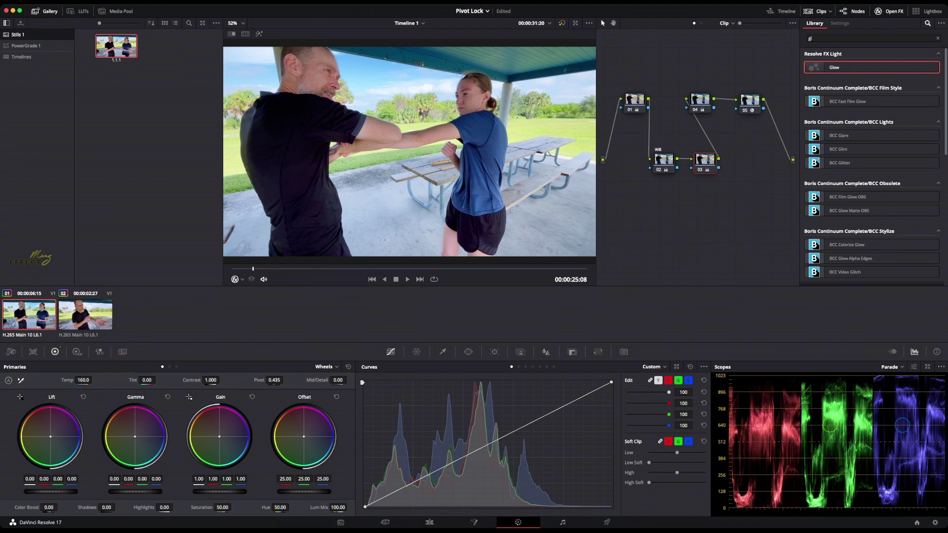
# Step: Check the white-balanced grade on different frames of both clips and review the first node's primaries
pyautogui.moveTo(253, 269); pyautogui.dragTo(333, 269)
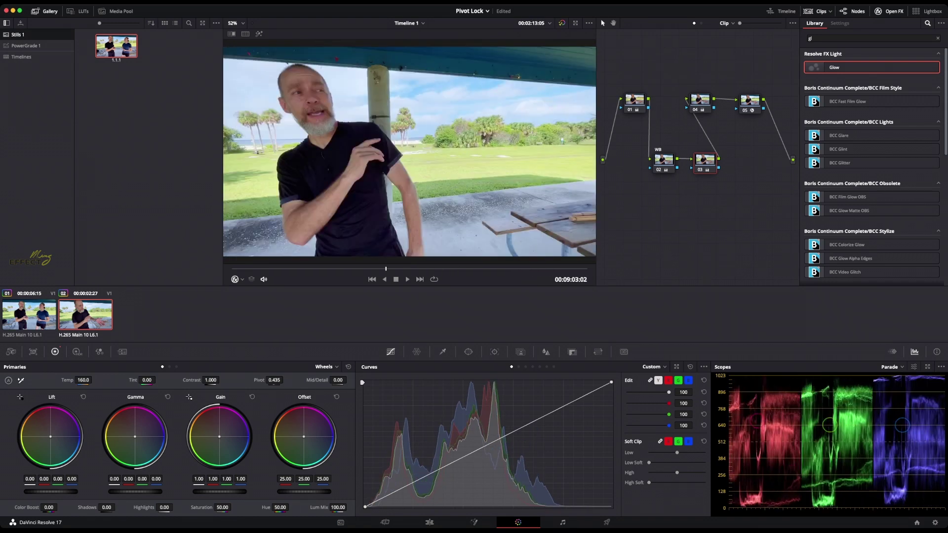
pyautogui.moveTo(348, 269); pyautogui.dragTo(257, 269)
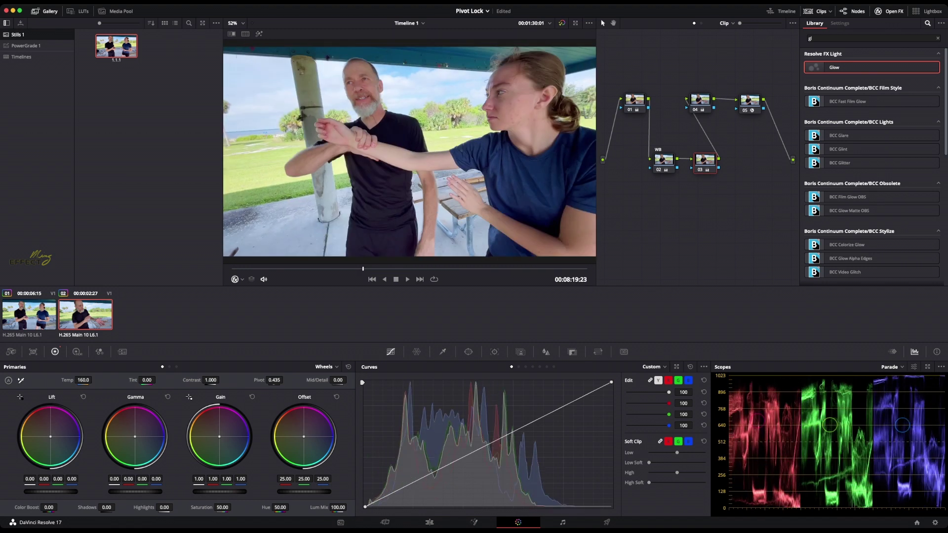
pyautogui.click(634, 101)
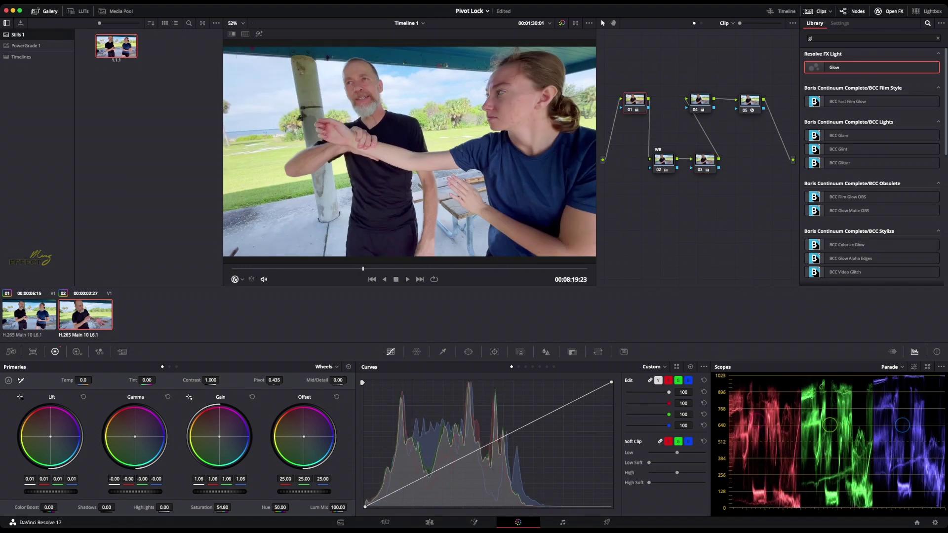
pyautogui.moveTo(233, 507); pyautogui.dragTo(258, 507)
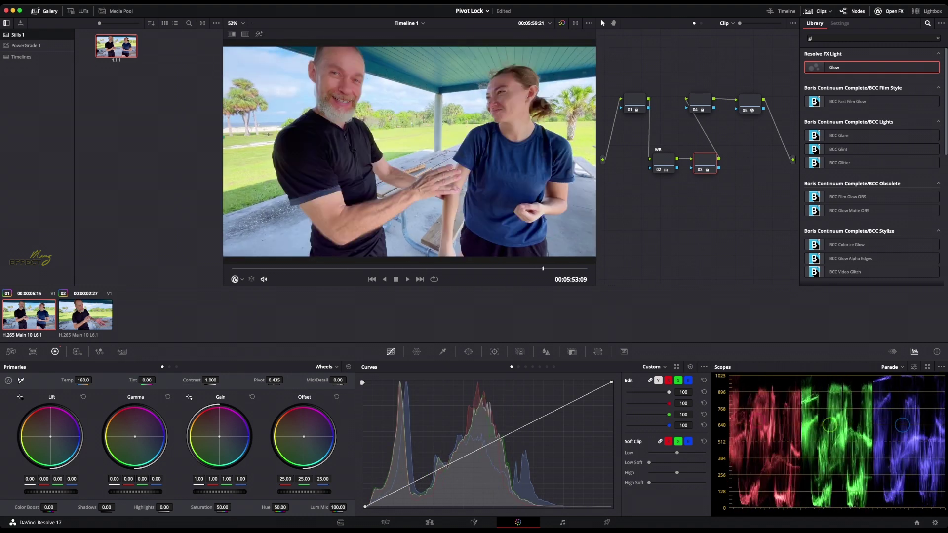
pyautogui.click(86, 315)
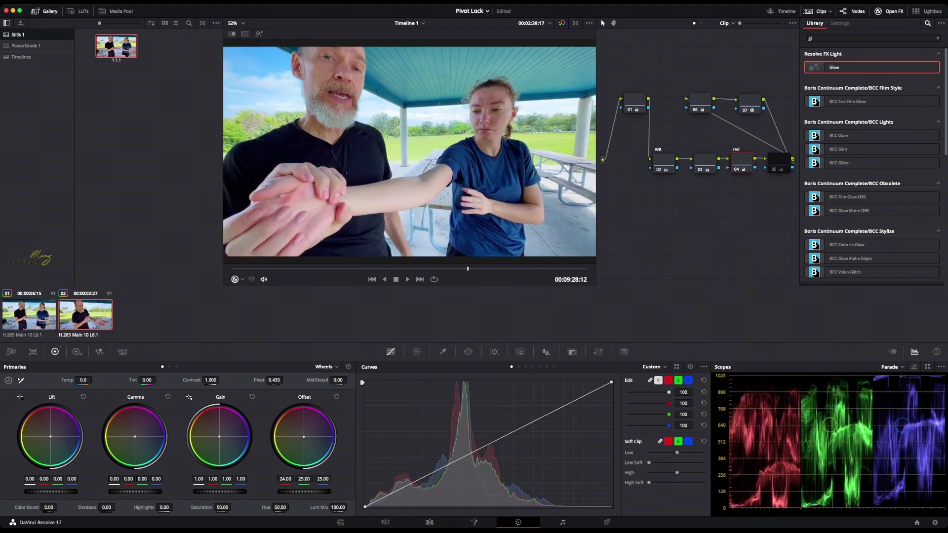
pyautogui.moveTo(477, 269); pyautogui.dragTo(436, 269)
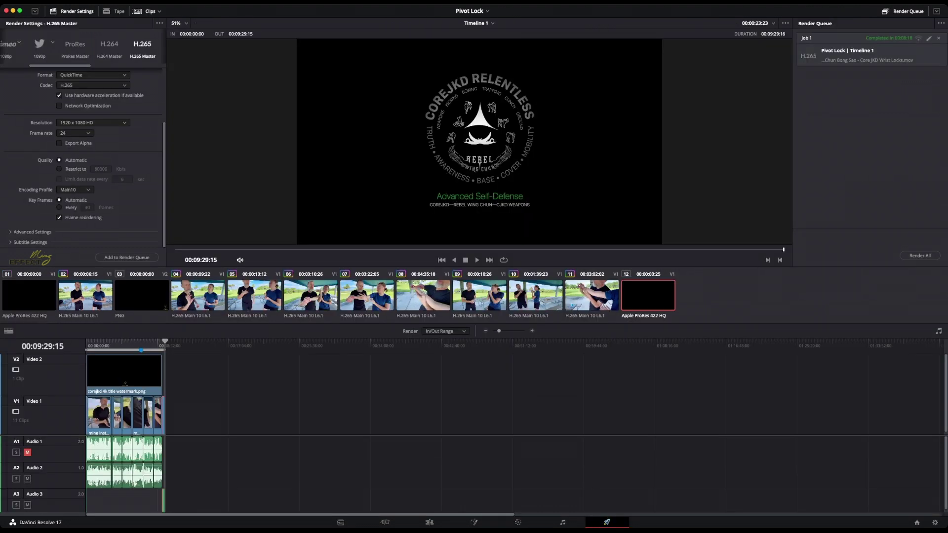
# Step: Examine the H.265 Master render settings, from file name and location to codec, resolution, quality and encoding profile, and preview frames of the graded timeline
pyautogui.moveTo(164, 342); pyautogui.dragTo(97, 342)
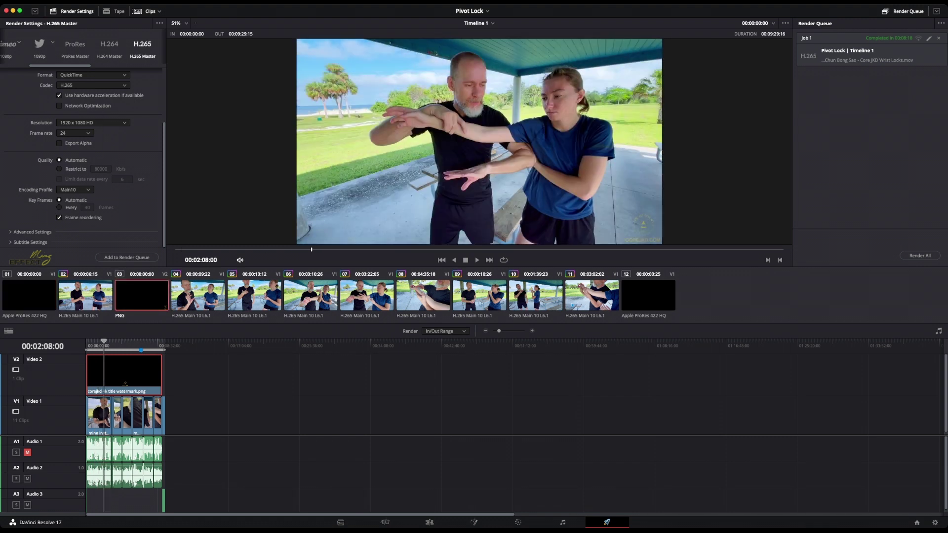
pyautogui.scroll(5, 83, 158)
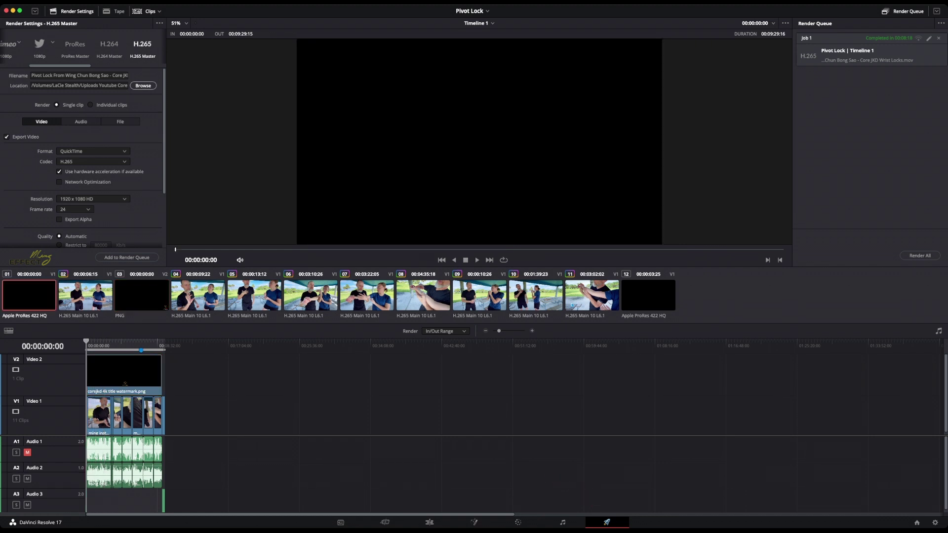
pyautogui.press('Up')
pyautogui.press('Up')
pyautogui.press('Up')
pyautogui.press('Up')
pyautogui.press('Up')
pyautogui.press('Up')
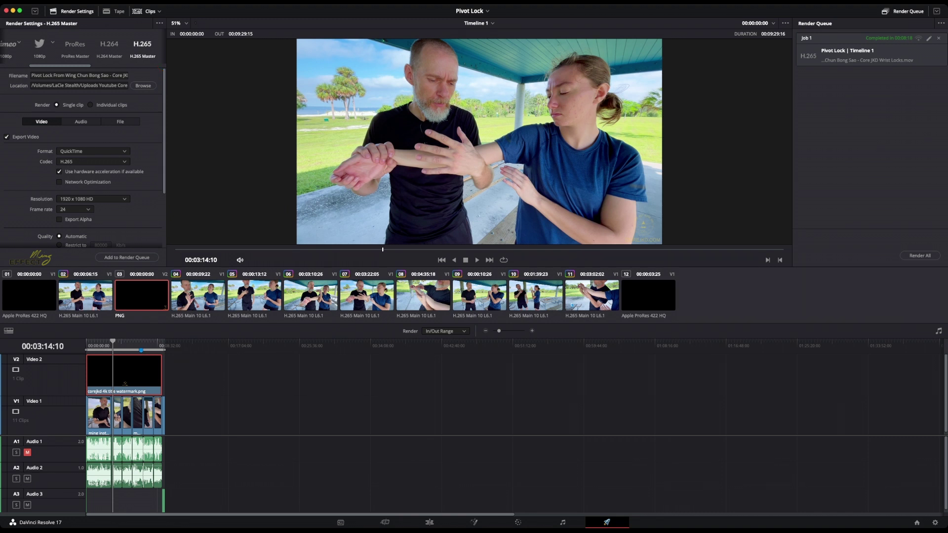
pyautogui.scroll(-3, 83, 158)
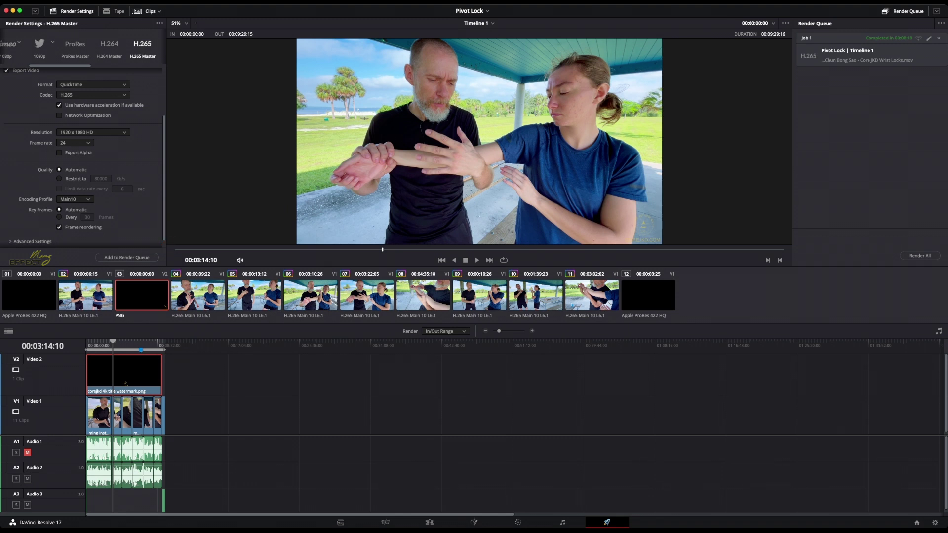
pyautogui.scroll(3, 83, 158)
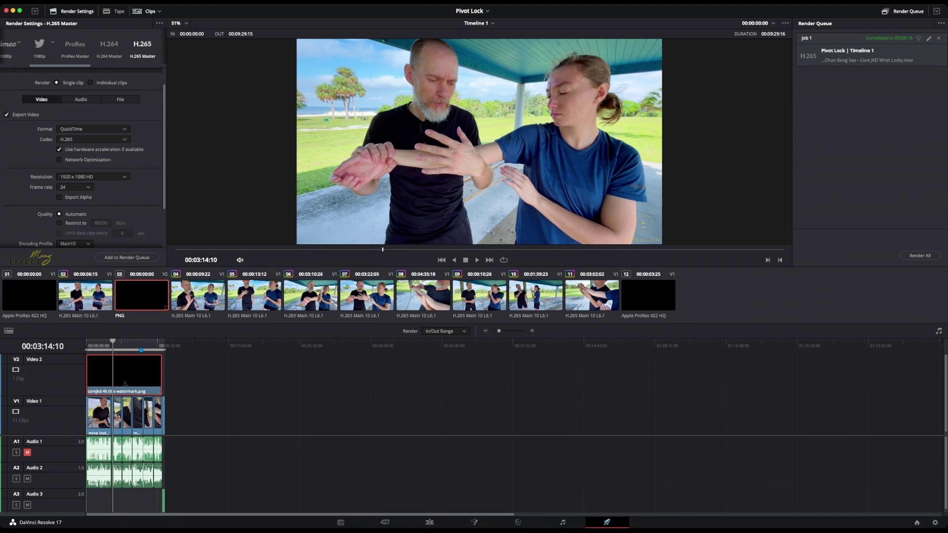
pyautogui.scroll(-3, 83, 160)
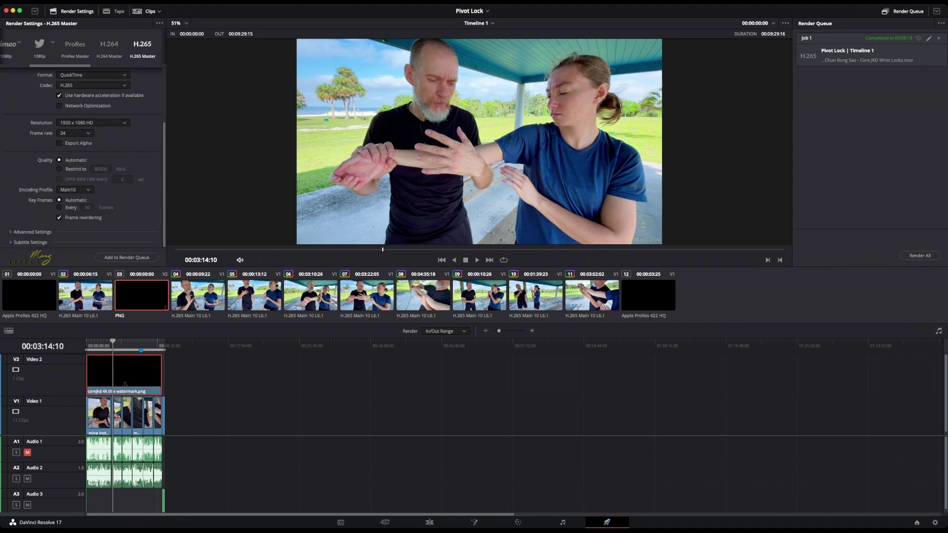